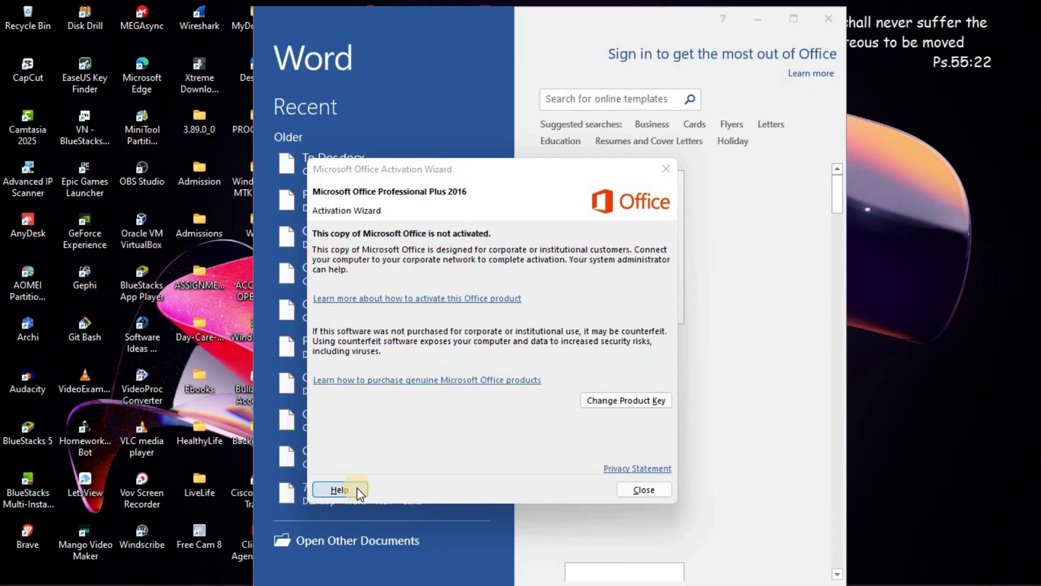
# Bring Word's Office 'not activated' Activation Wizard into focus and close it.
pyautogui.click(493, 235)
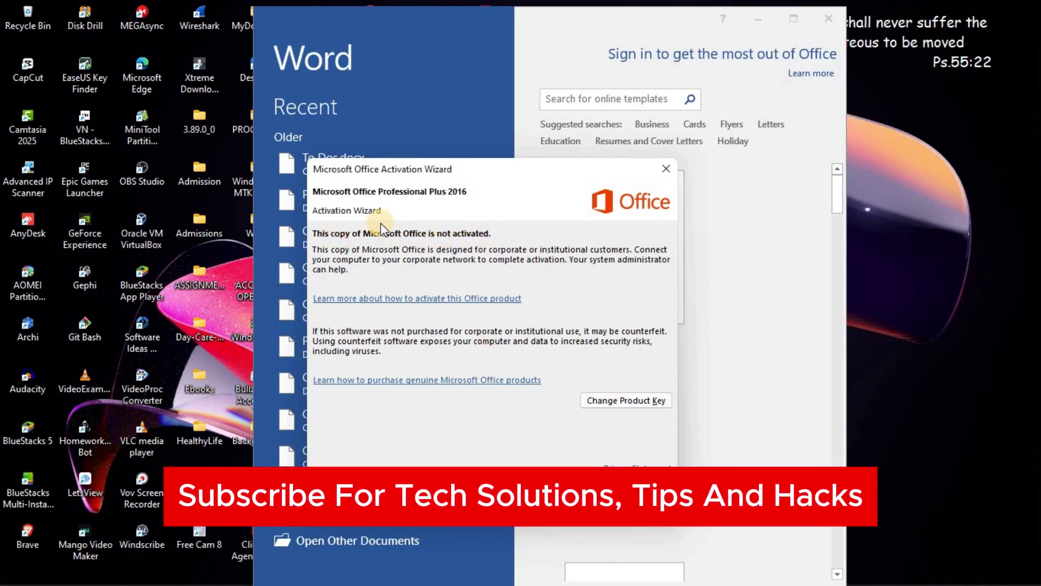
pyautogui.click(666, 169)
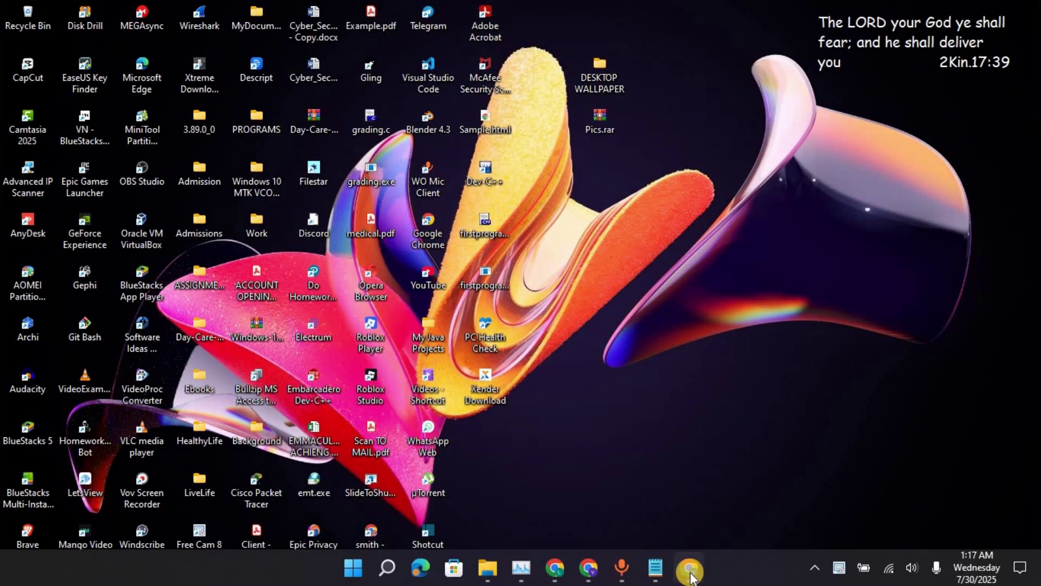
# Close Word's start screen, highlight 'Rearming' in the Learn article's note, and minimize Chrome.
pyautogui.click(689, 569)
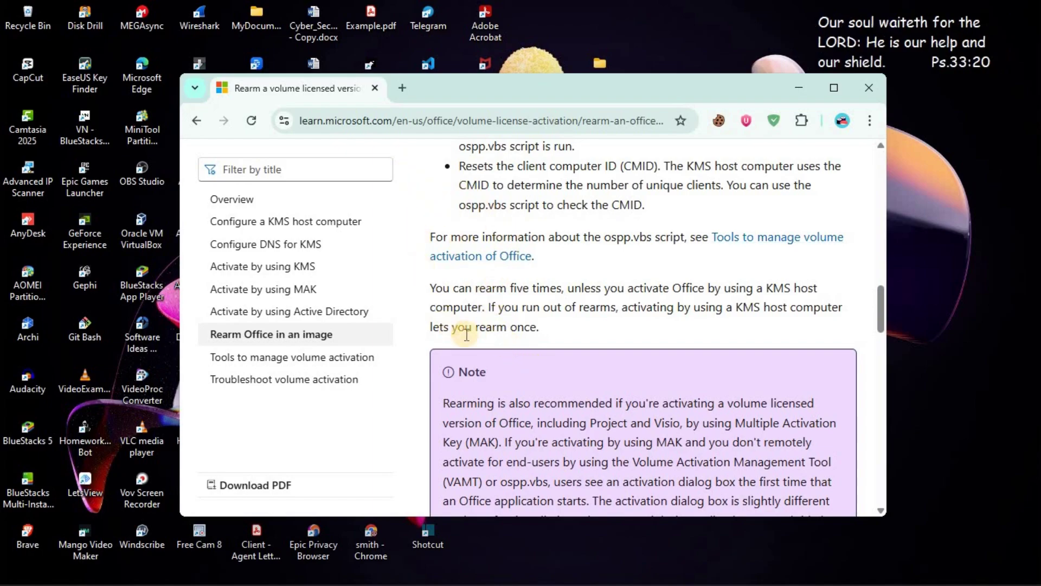
pyautogui.doubleClick(444, 403)
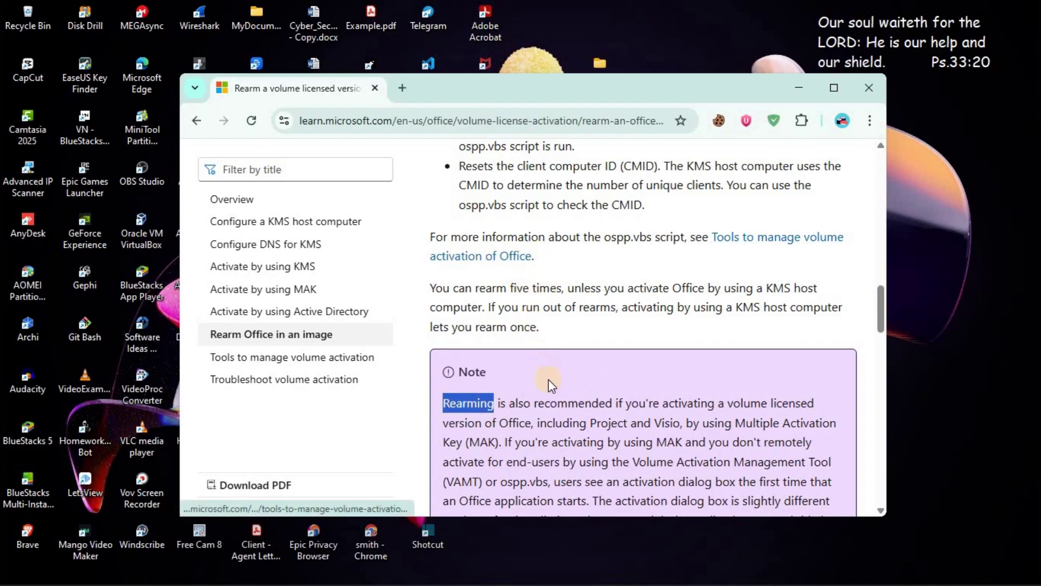
pyautogui.click(795, 88)
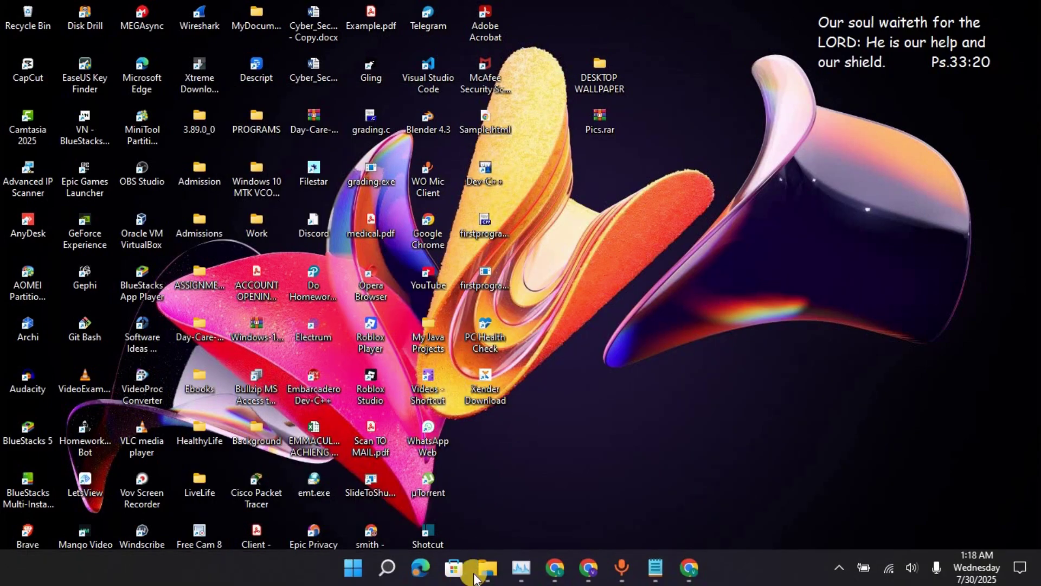
# Browse File Explorer to C:\Program Files\Microsoft Office\Office16 and select its full address-bar path.
pyautogui.click(482, 572)
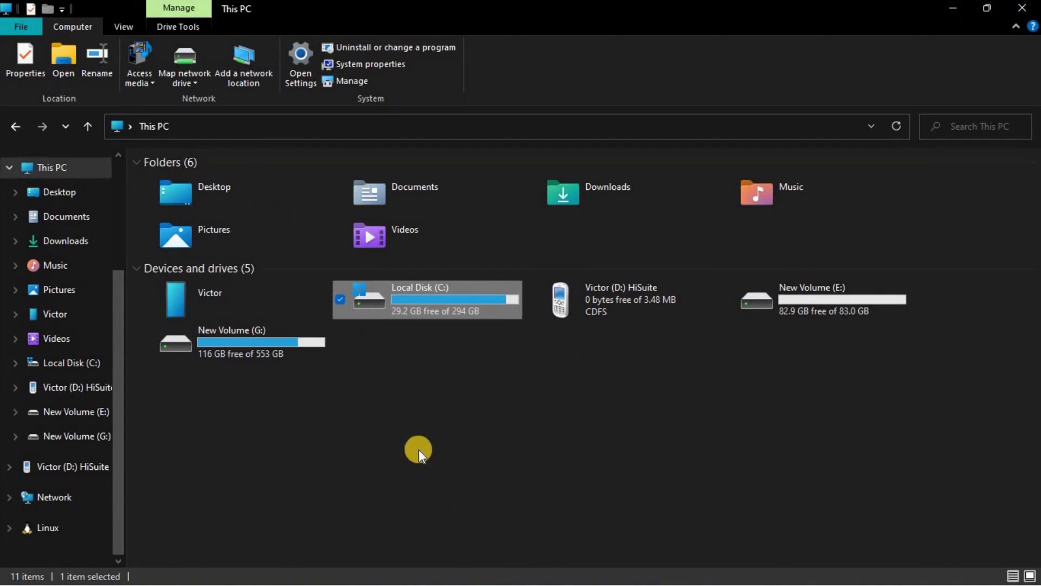
pyautogui.doubleClick(438, 303)
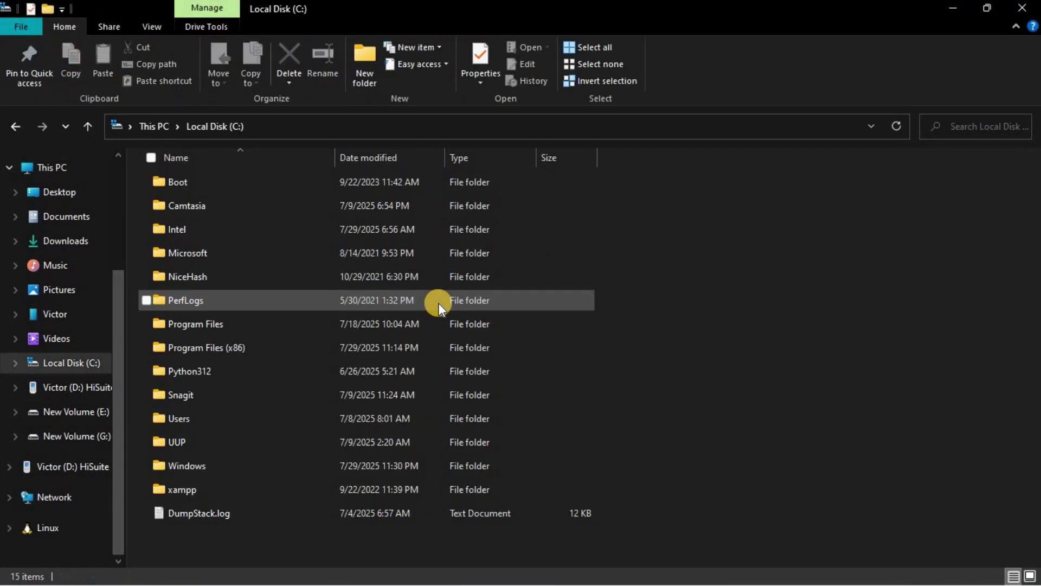
pyautogui.click(237, 324)
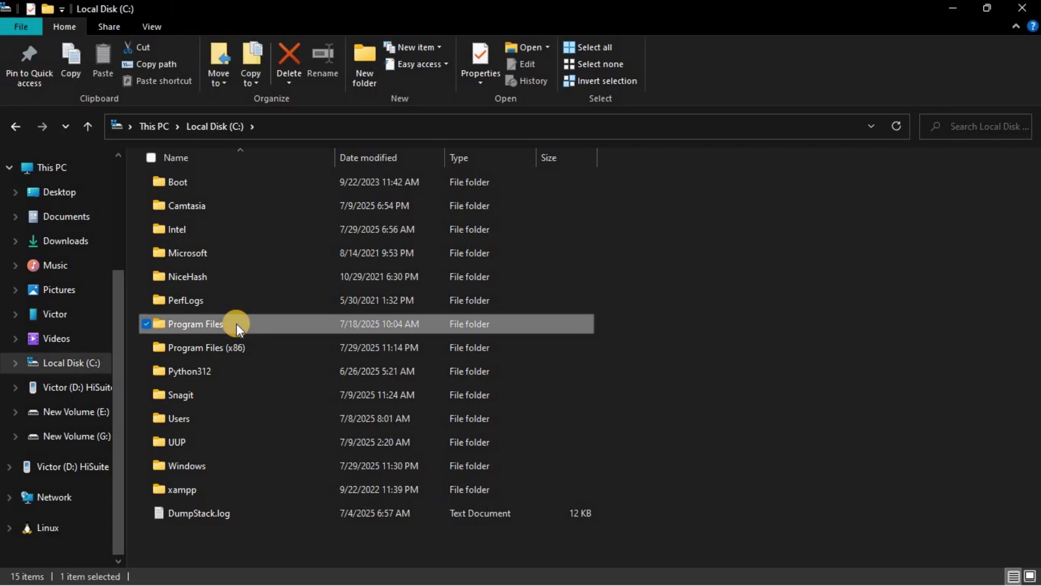
pyautogui.doubleClick(236, 323)
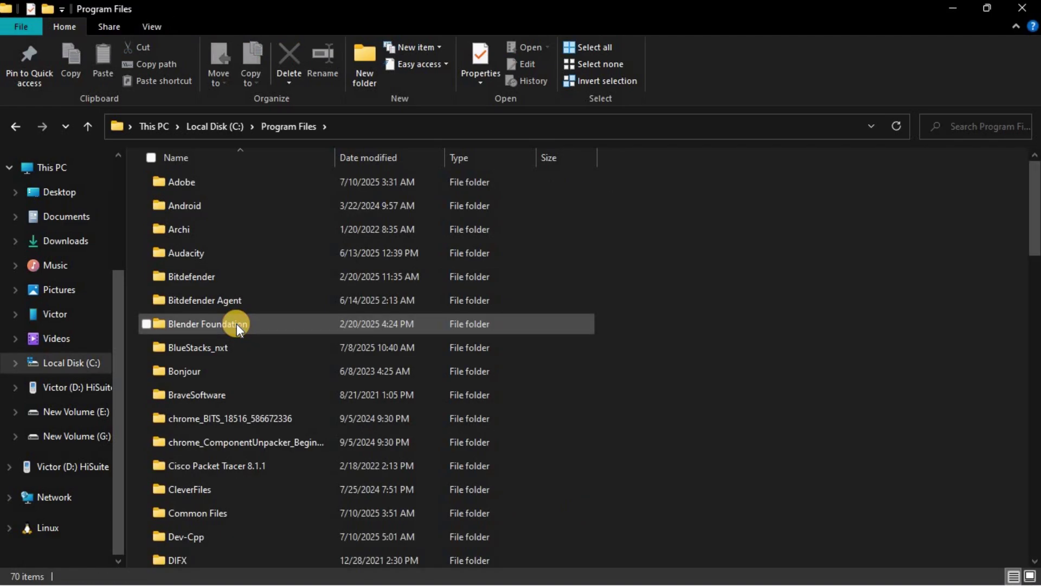
pyautogui.press('m')
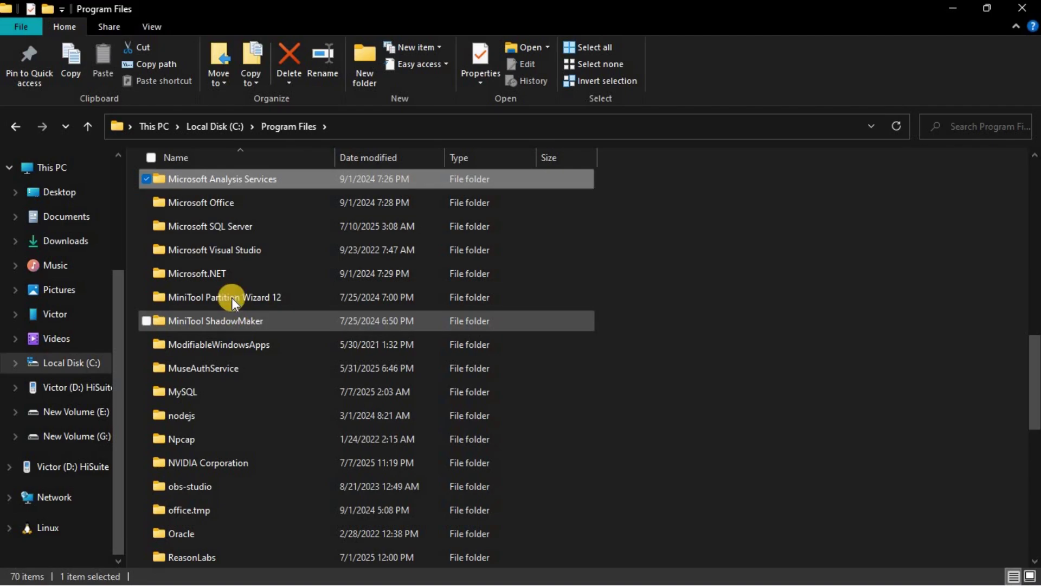
pyautogui.doubleClick(219, 203)
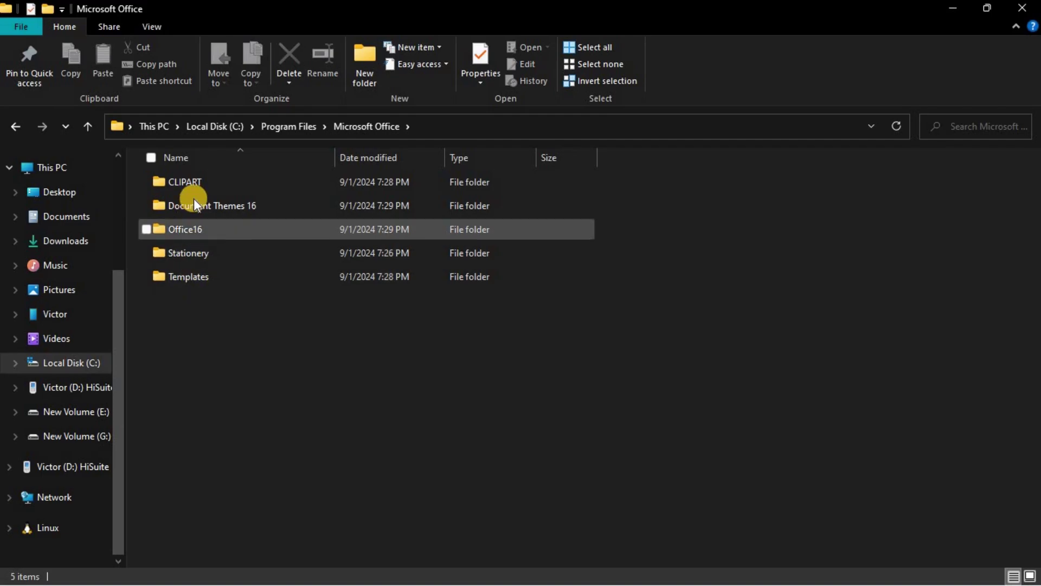
pyautogui.doubleClick(205, 232)
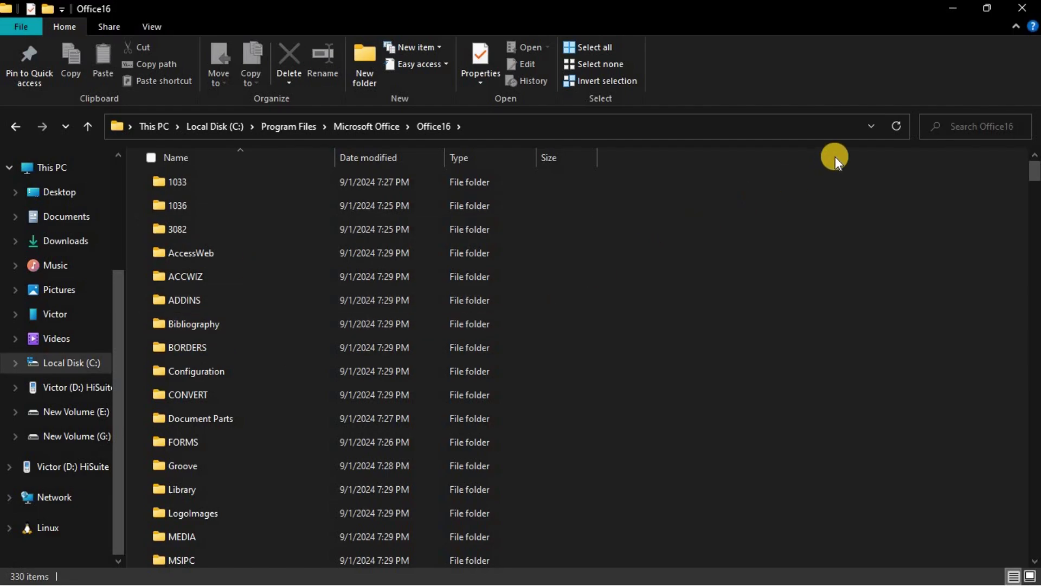
pyautogui.click(870, 129)
pyautogui.press('cmd+c')
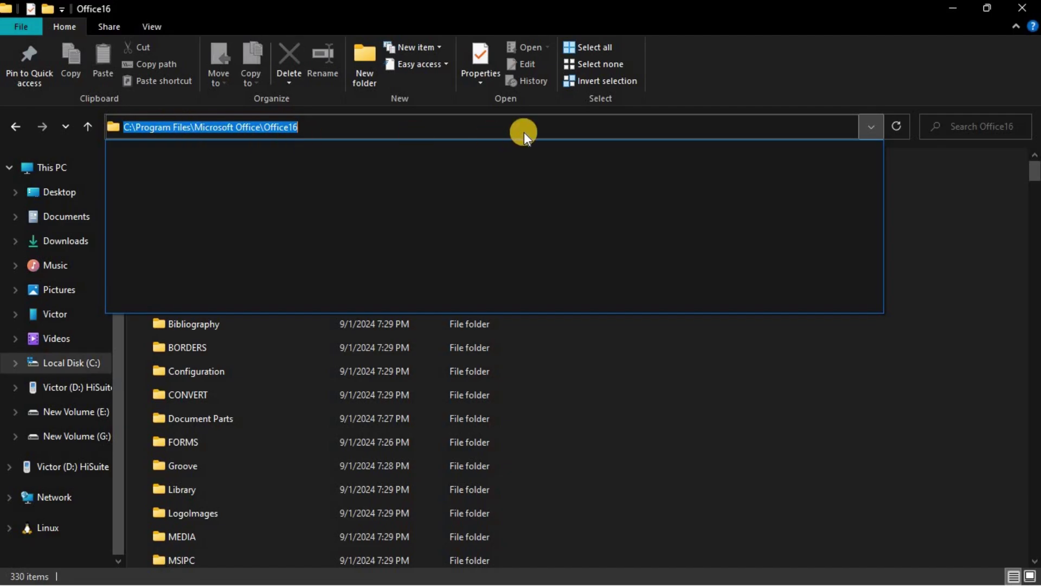
pyautogui.click(949, 11)
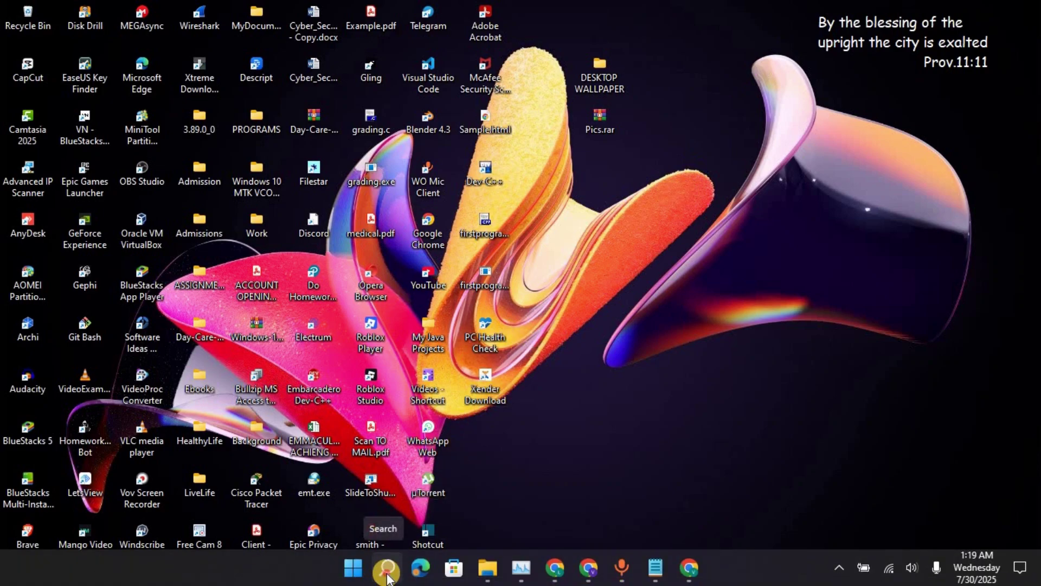
# Launch Command Prompt as administrator from a 'cmd' search.
pyautogui.click(387, 571)
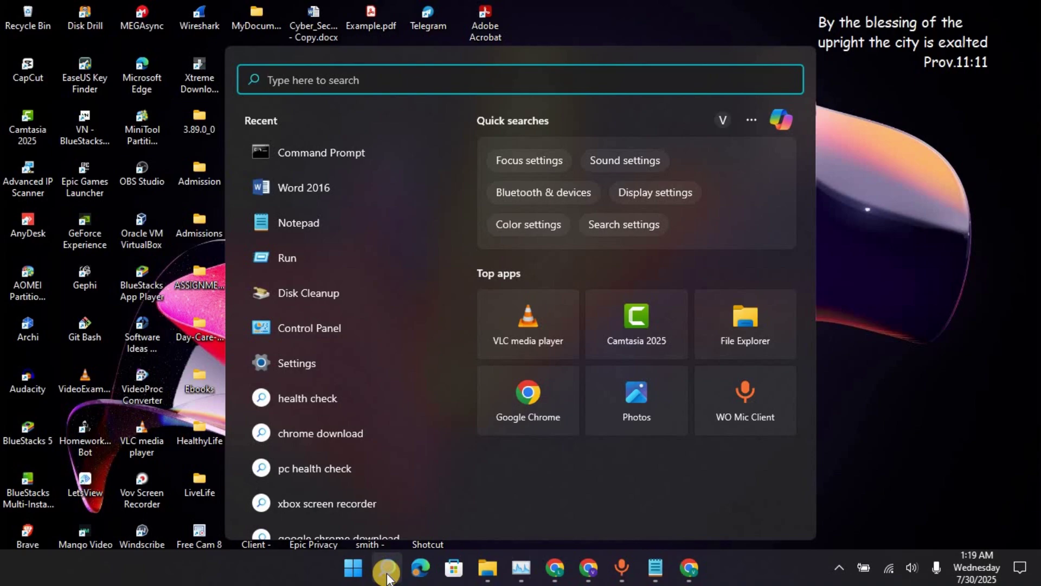
pyautogui.write('cmd')
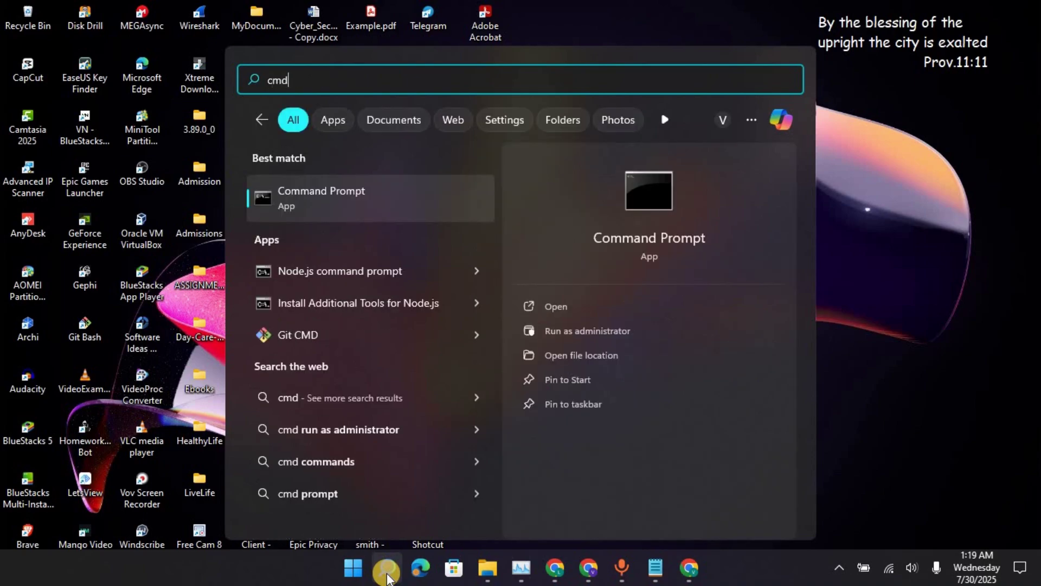
pyautogui.click(611, 334)
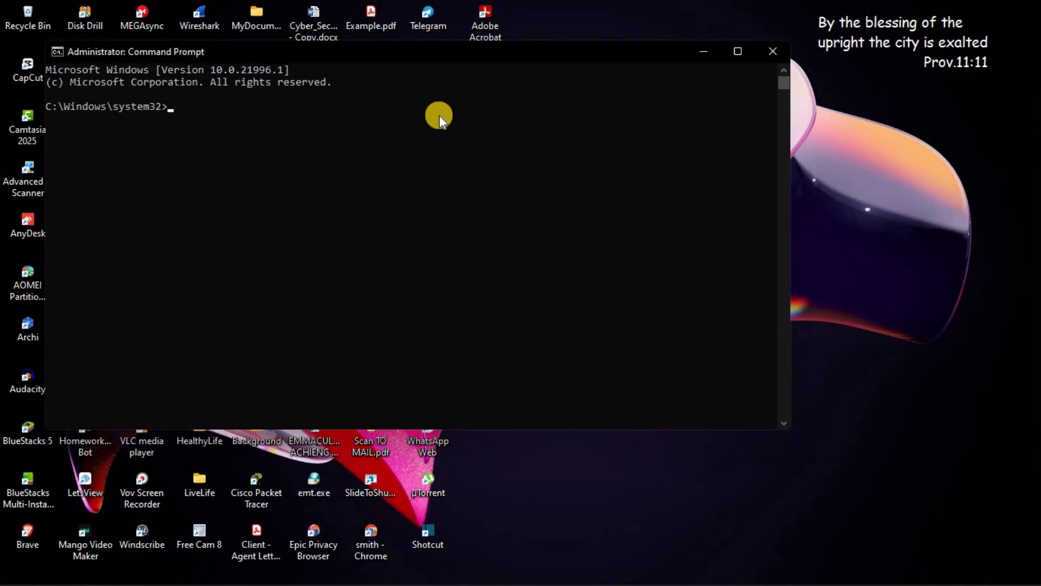
pyautogui.moveTo(399, 49); pyautogui.dragTo(655, 107)
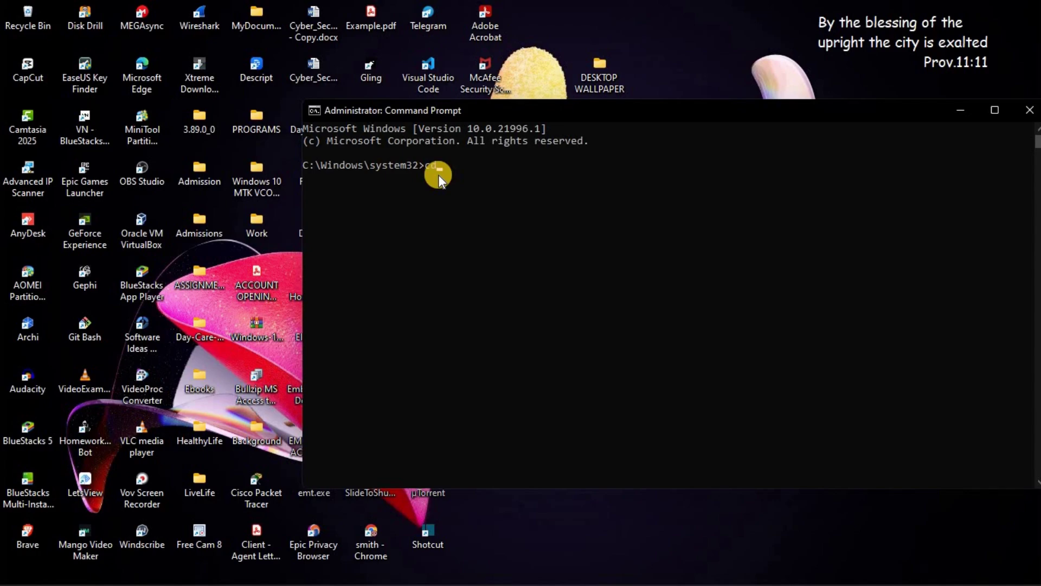
# Go to the drive root, then cd into the pasted C:\Program Files\Microsoft Office\Office16 path.
pyautogui.press('Return')
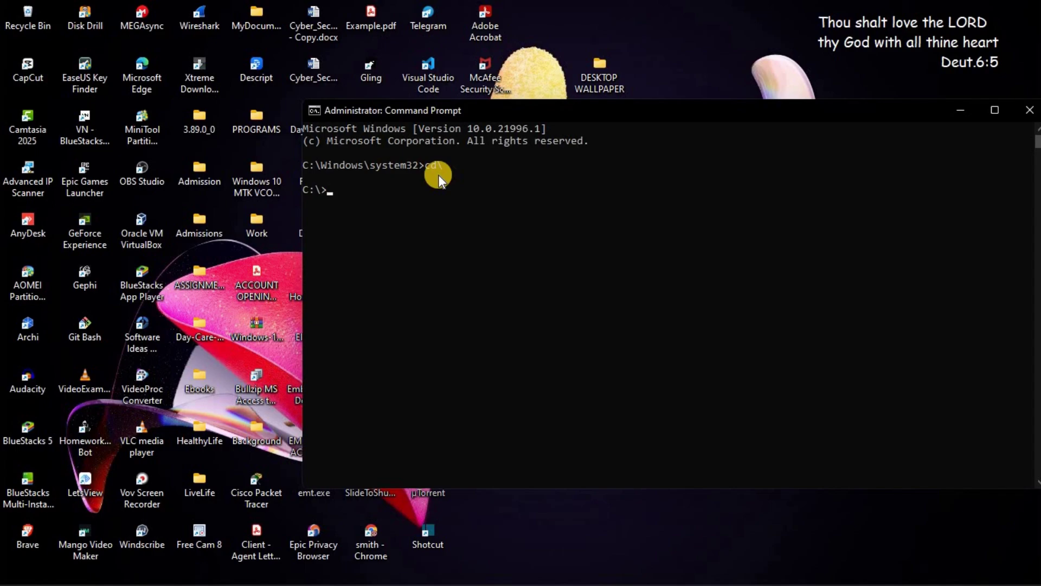
pyautogui.write('cd')
pyautogui.rightClick(441, 109)
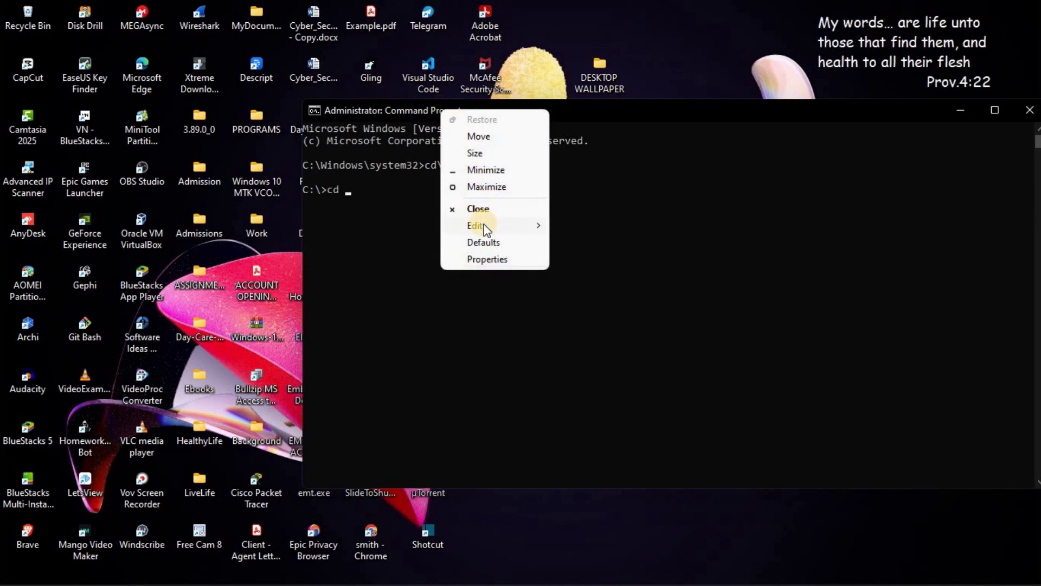
pyautogui.moveTo(477, 225)
pyautogui.click(595, 260)
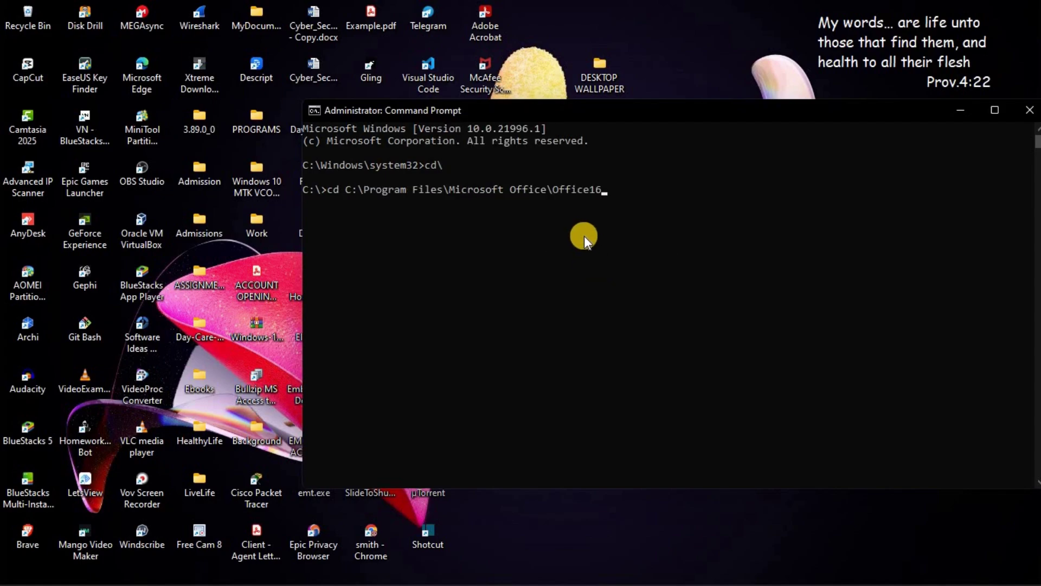
pyautogui.press('Return')
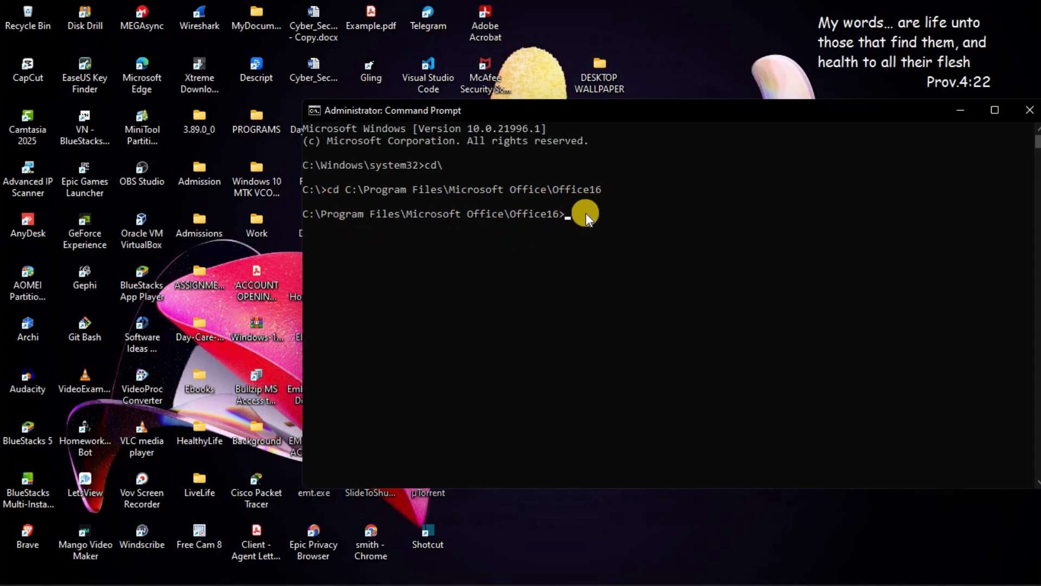
# Copy the 'cscript ospp.vbs /dstatus' line from the windows activation.txt notes.
pyautogui.click(638, 568)
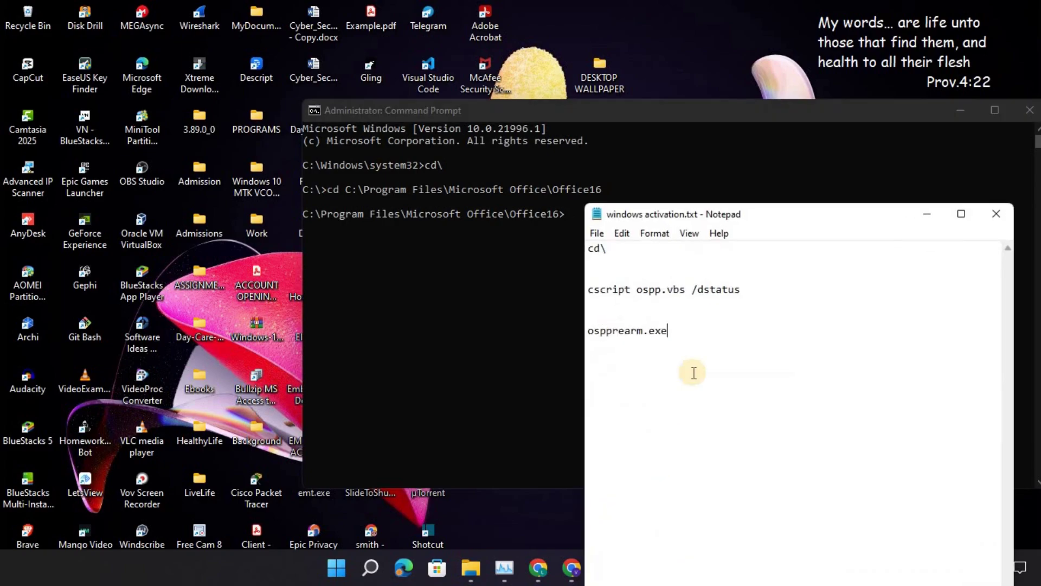
pyautogui.moveTo(756, 217); pyautogui.dragTo(838, 214)
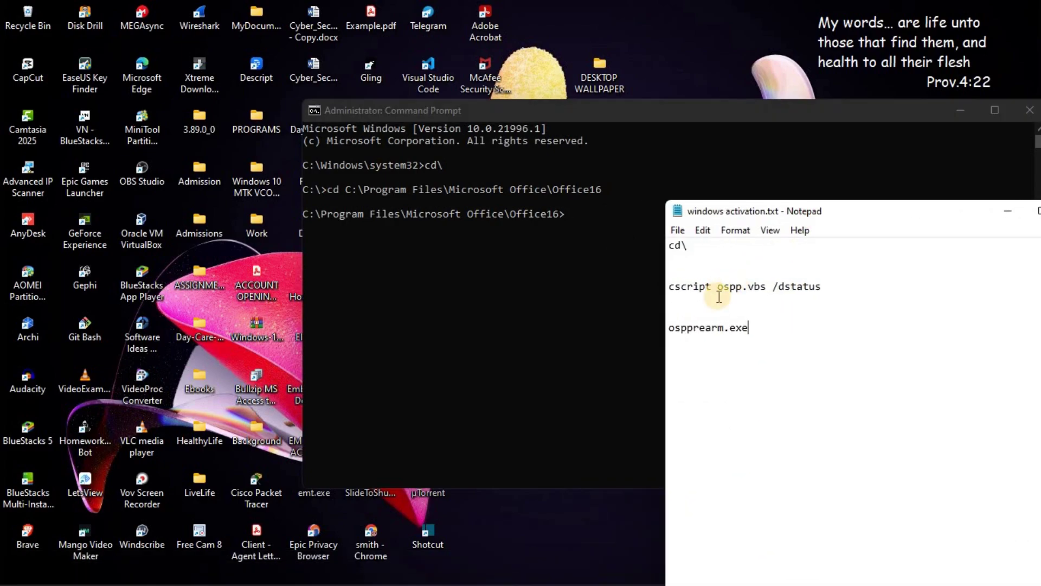
pyautogui.moveTo(823, 287); pyautogui.dragTo(791, 287)
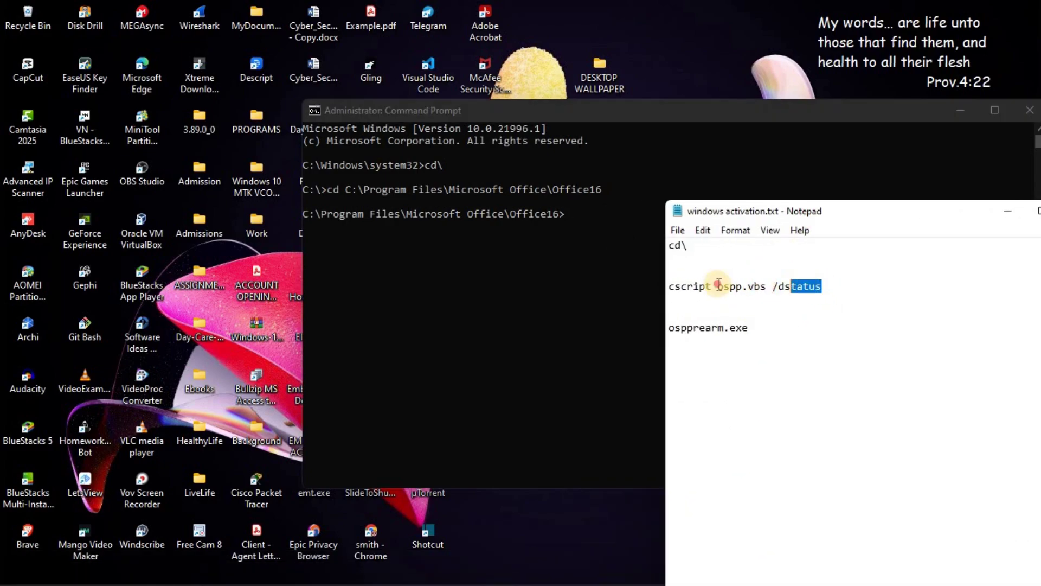
pyautogui.moveTo(719, 284); pyautogui.dragTo(671, 287)
pyautogui.rightClick(704, 287)
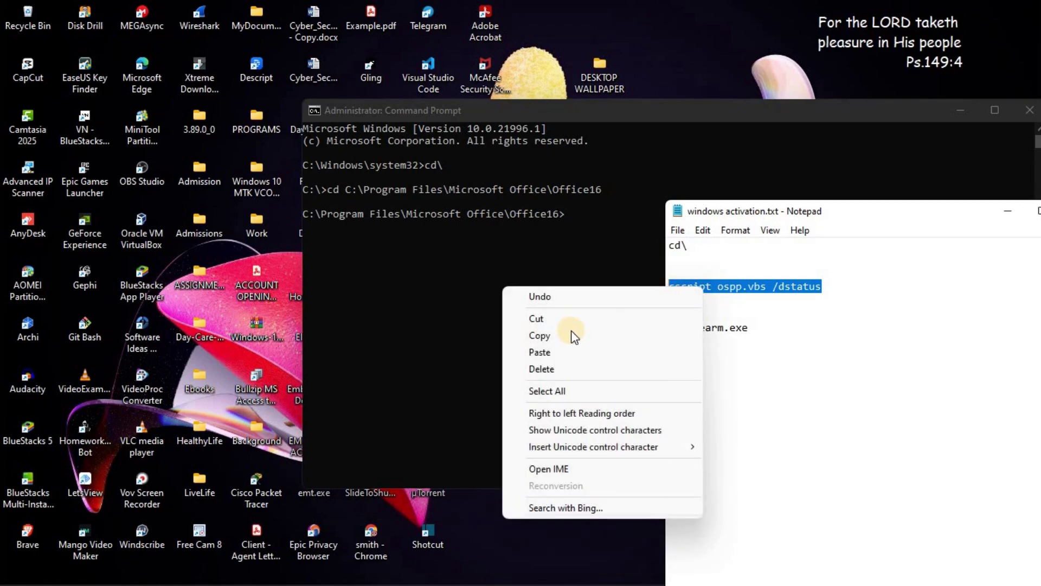
pyautogui.click(550, 337)
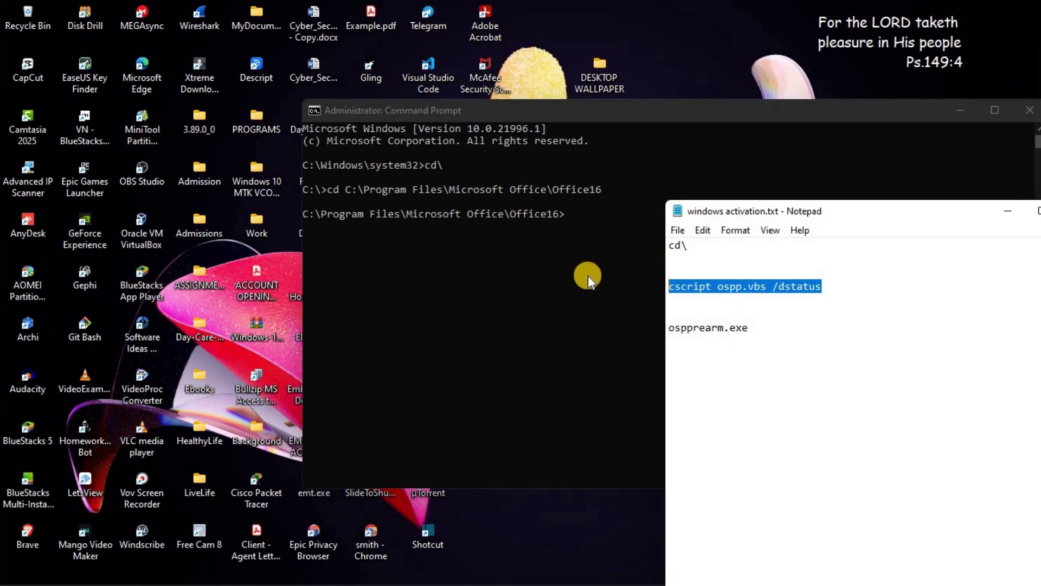
# Paste and run cscript ospp.vbs /dstatus, showing the Office 16 KMS licence with 29 days left.
pyautogui.click(565, 116)
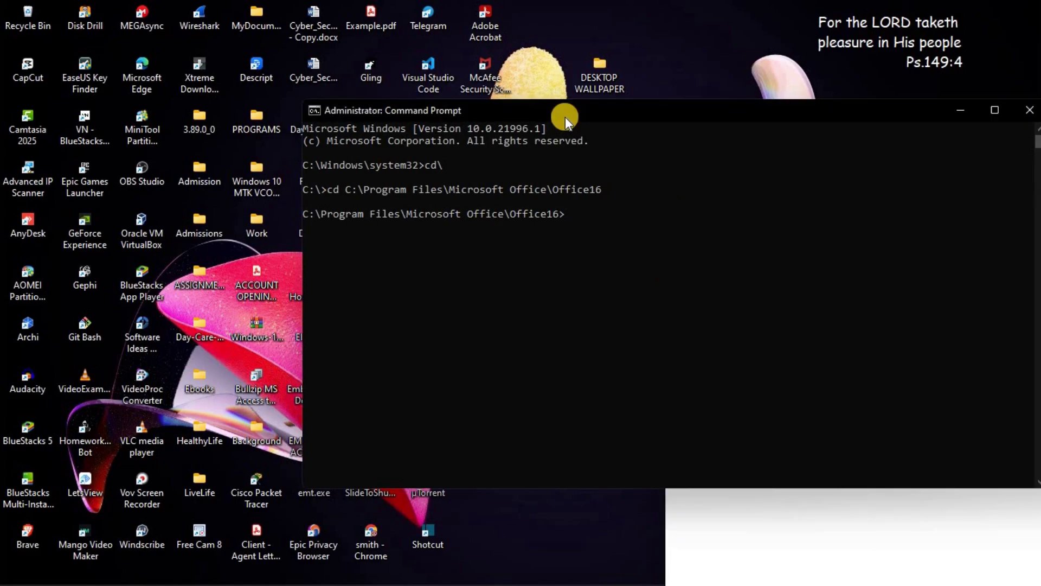
pyautogui.rightClick(565, 116)
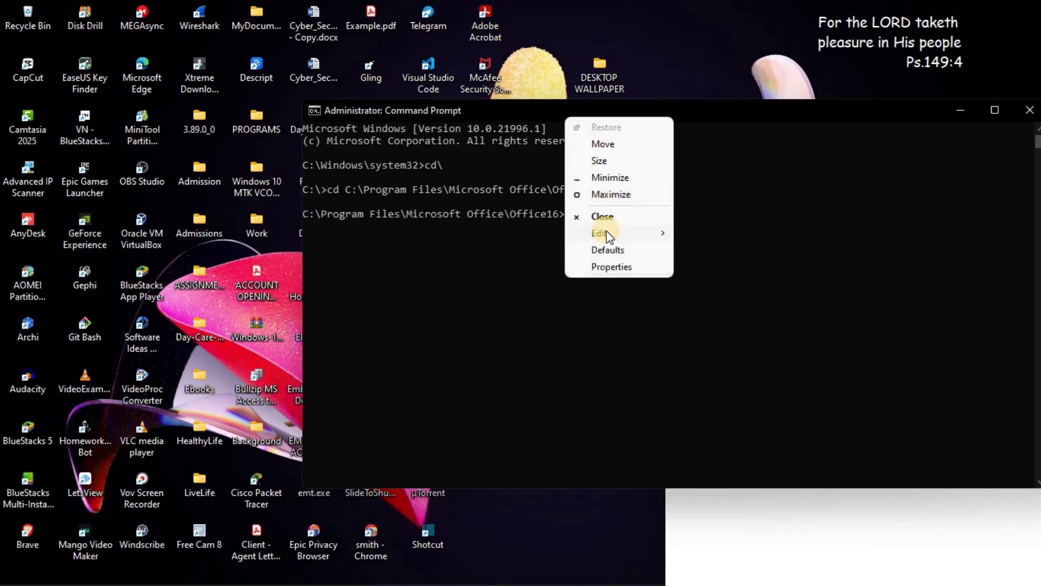
pyautogui.moveTo(606, 232)
pyautogui.click(724, 265)
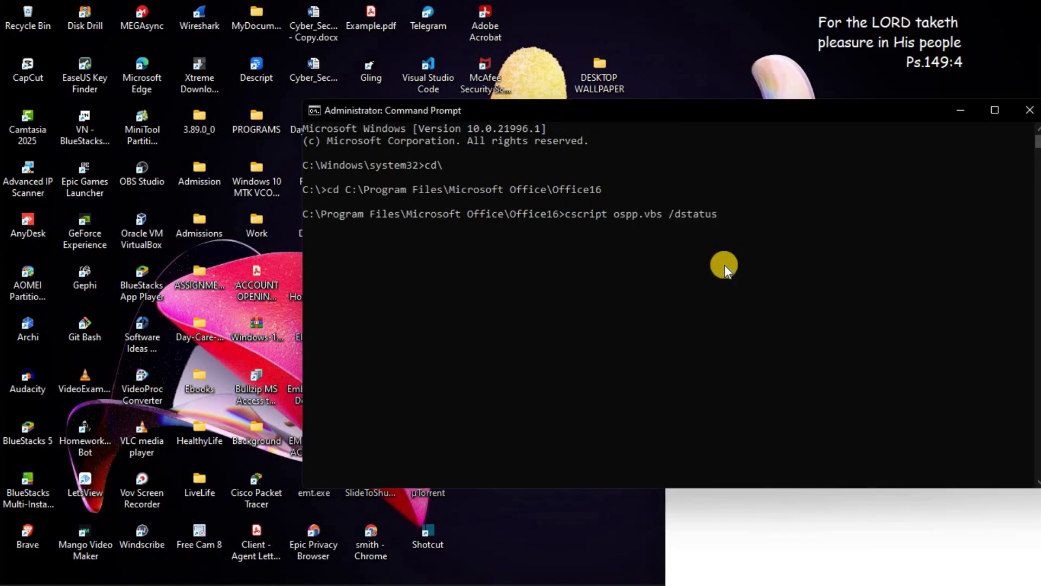
pyautogui.press('Return')
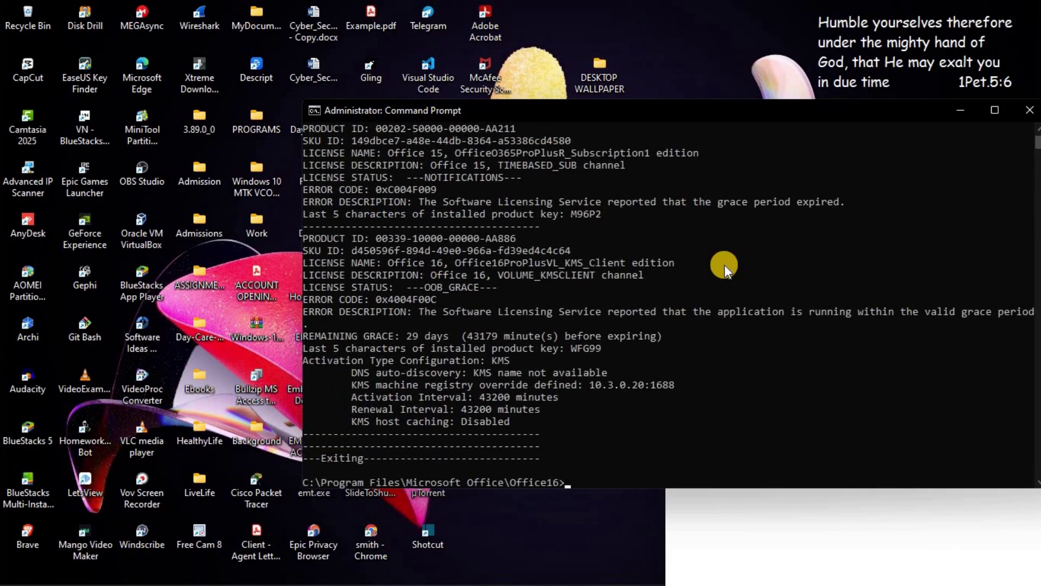
pyautogui.scroll(-2, 724, 265)
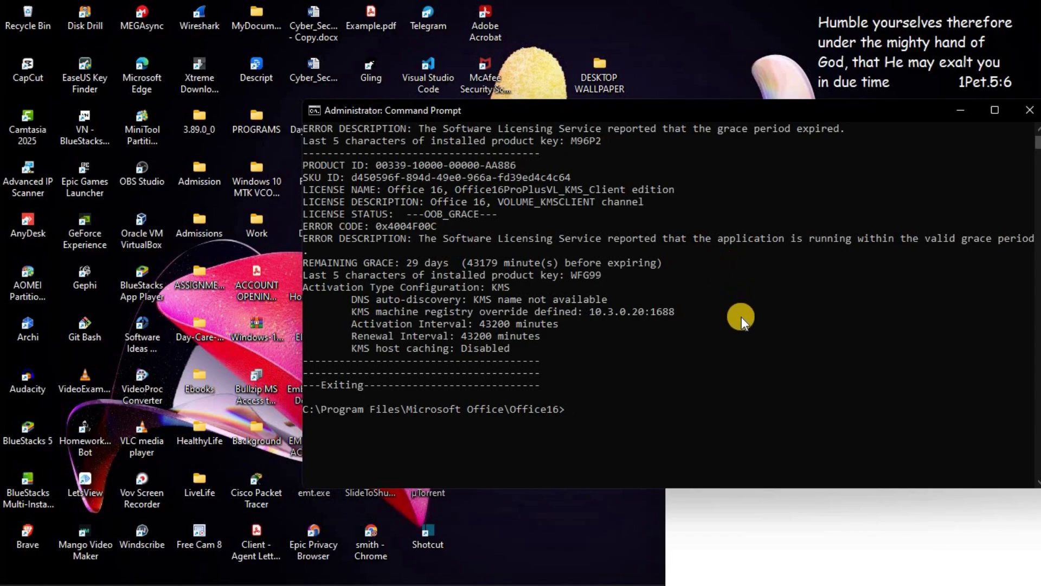
# Copy the ospprearm.exe line from the Notepad notes.
pyautogui.click(802, 525)
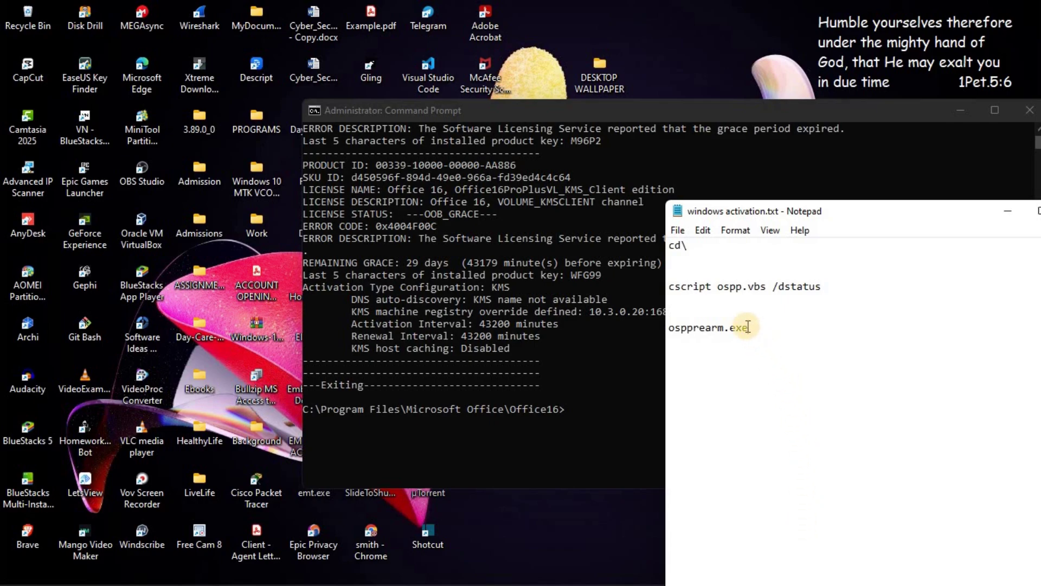
pyautogui.click(732, 328)
pyautogui.moveTo(732, 328); pyautogui.dragTo(671, 329)
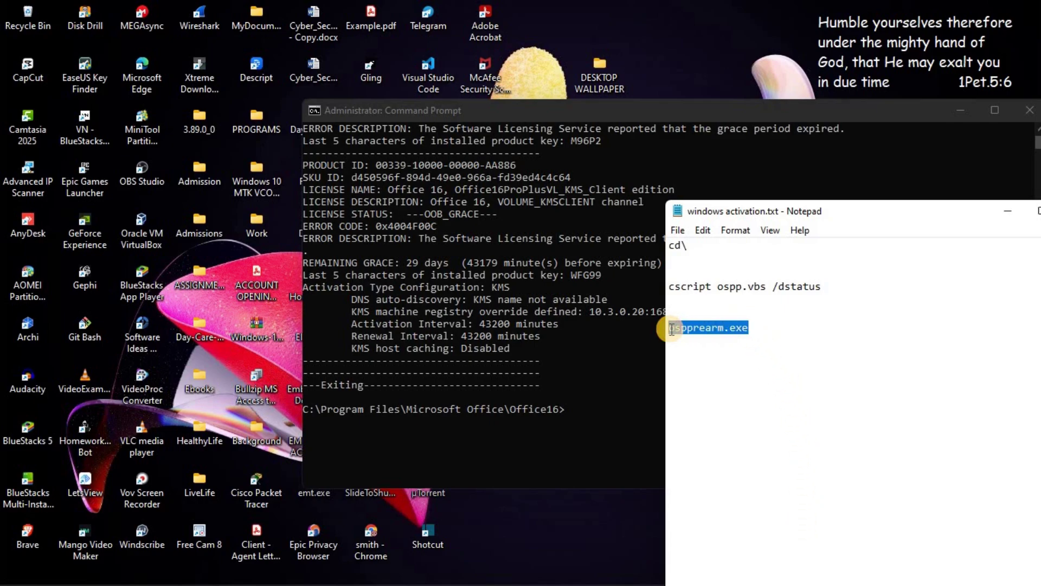
pyautogui.rightClick(671, 329)
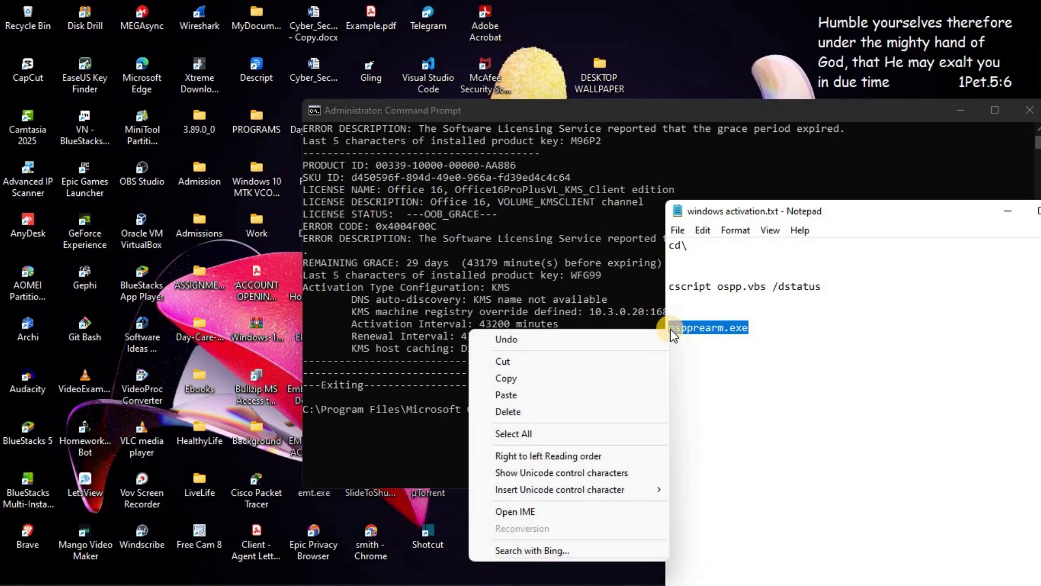
pyautogui.click(522, 380)
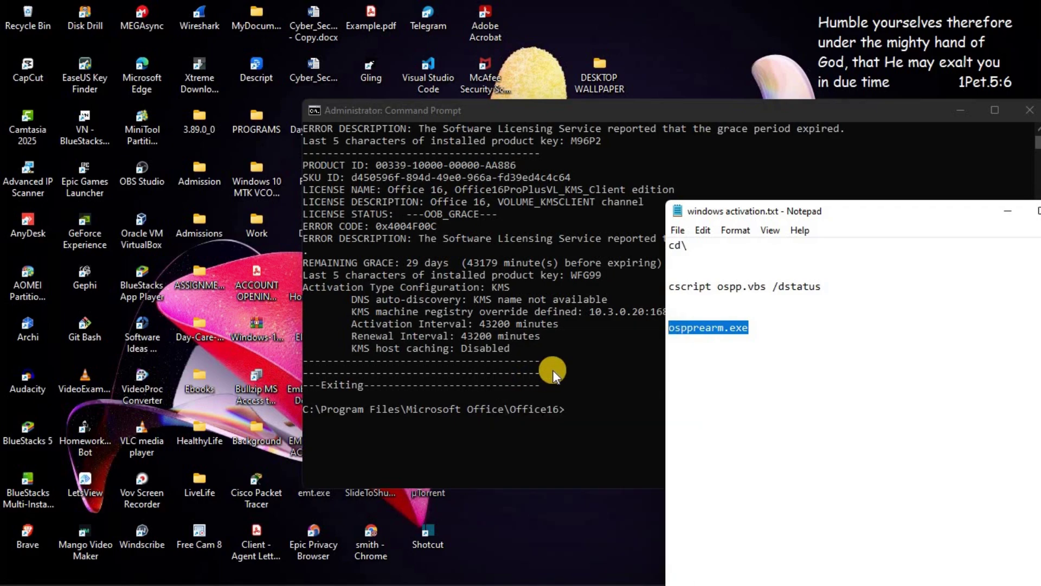
# Paste ospprearm.exe at the Office16 prompt in Command Prompt.
pyautogui.click(581, 113)
pyautogui.rightClick(581, 112)
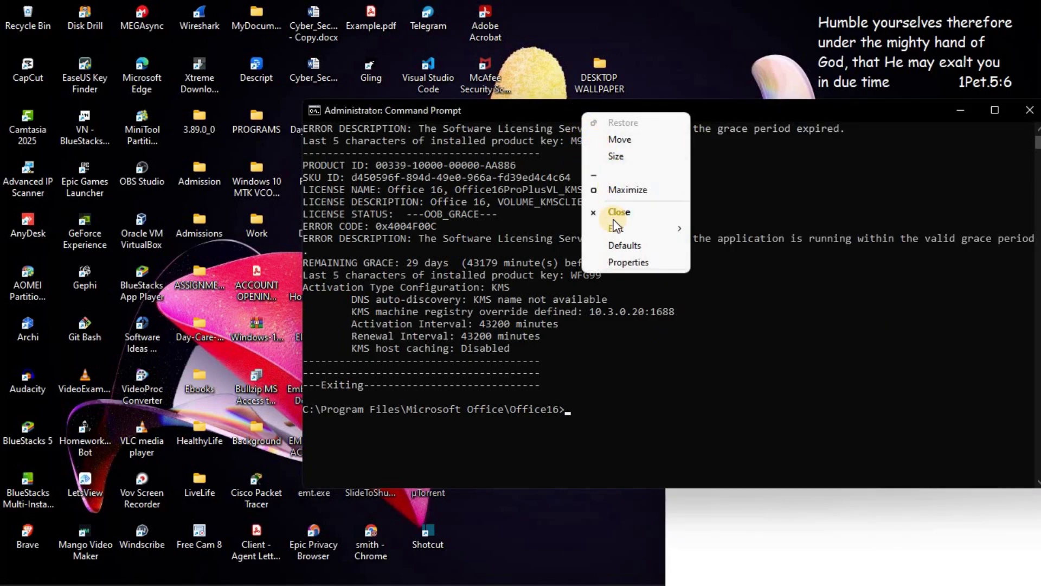
pyautogui.moveTo(616, 229)
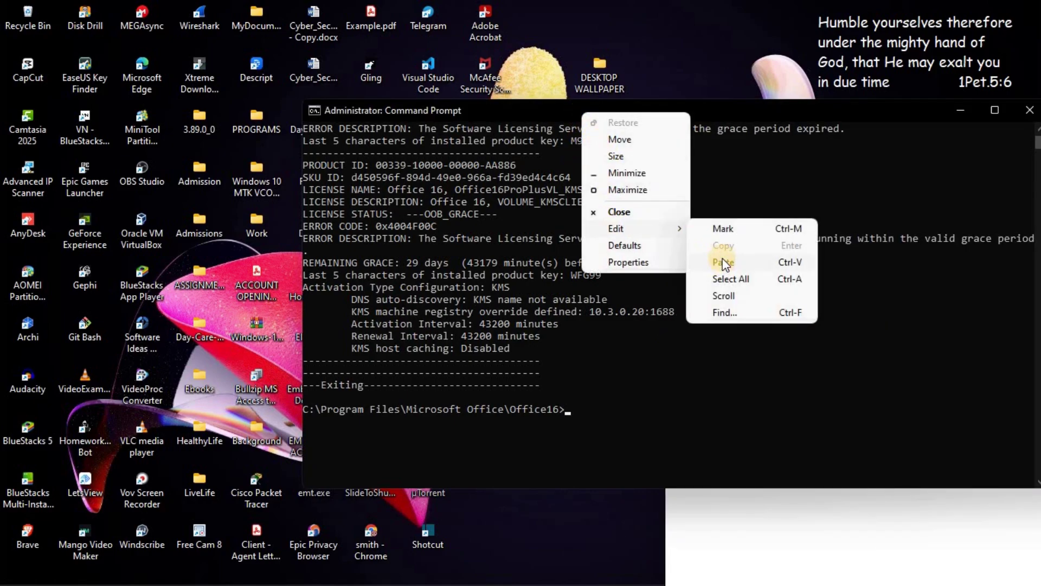
pyautogui.click(723, 262)
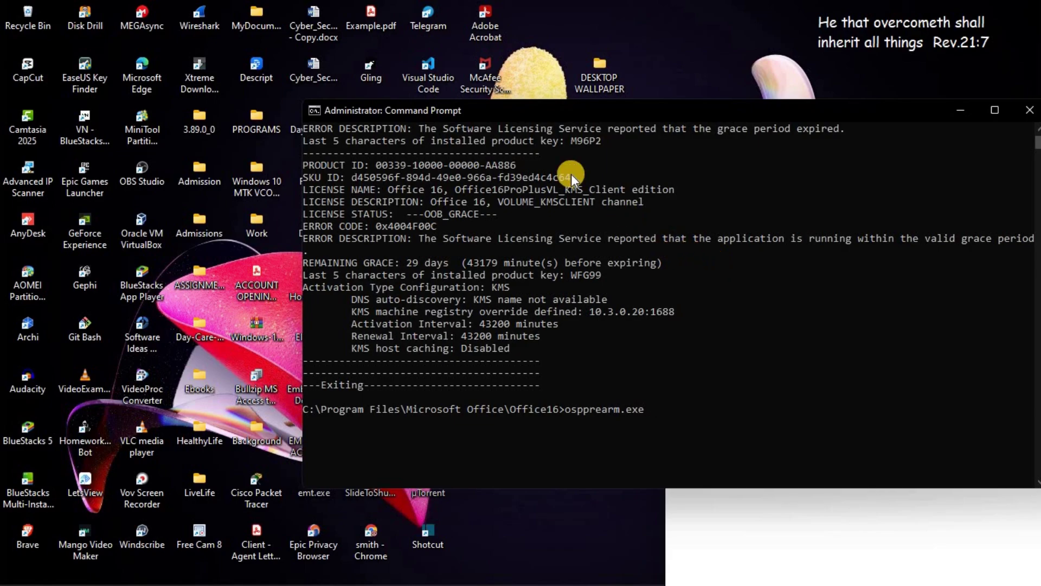
# Select and copy the Office 16 SKU ID from the console output.
pyautogui.moveTo(569, 177); pyautogui.dragTo(548, 178)
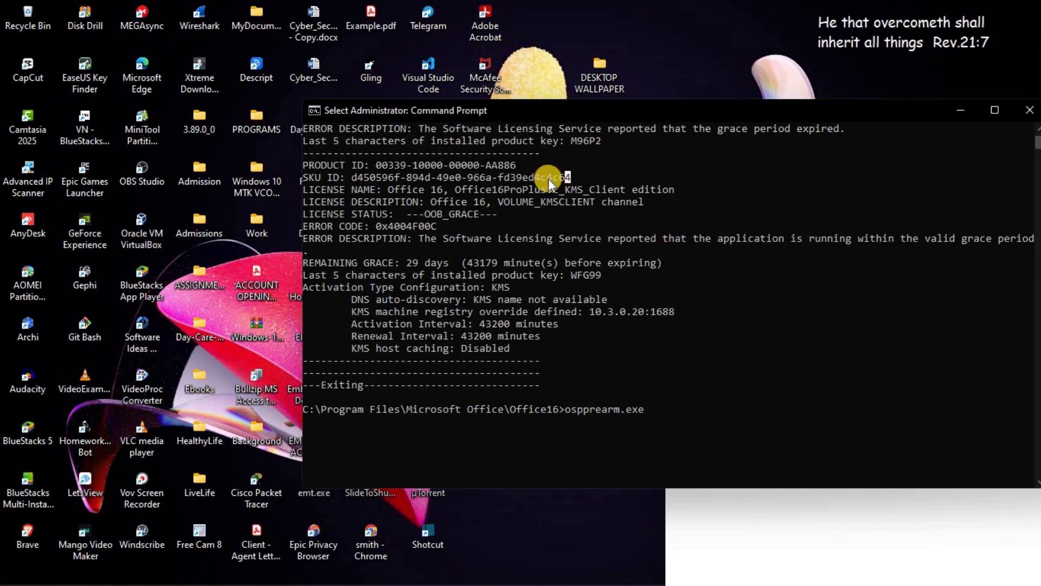
pyautogui.moveTo(451, 178); pyautogui.dragTo(354, 182)
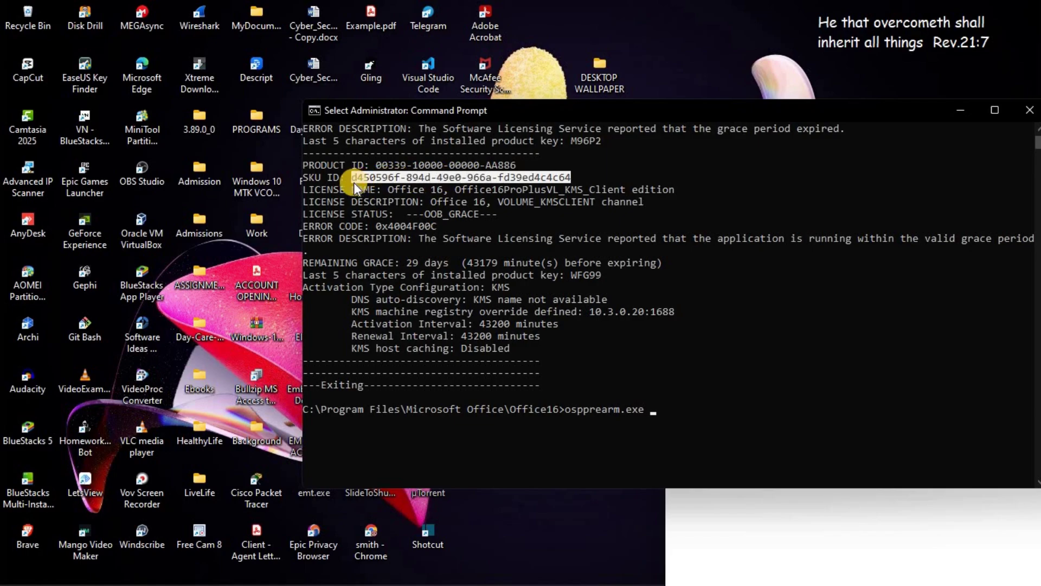
pyautogui.rightClick(444, 107)
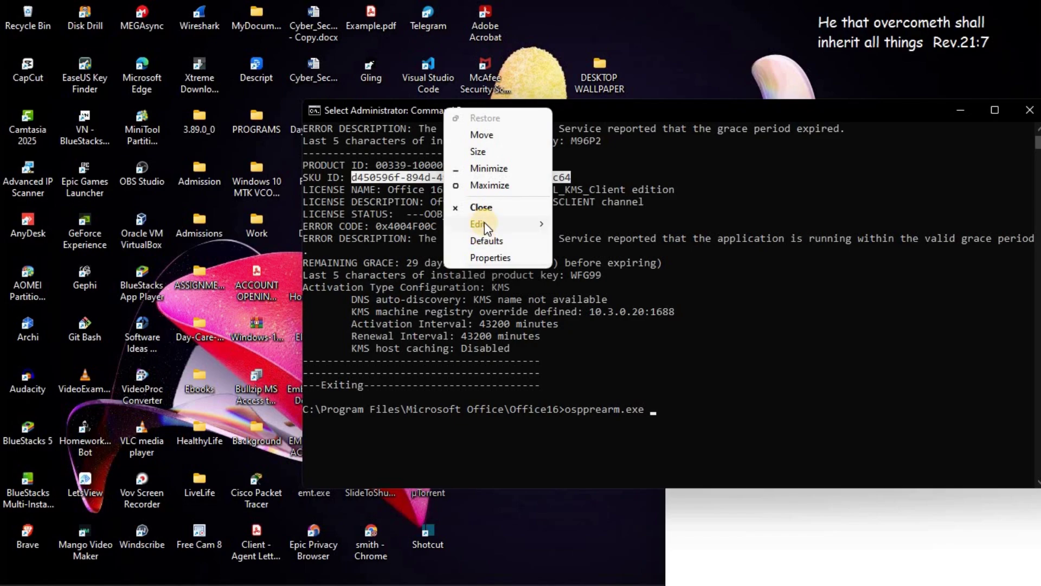
pyautogui.moveTo(521, 224)
pyautogui.click(586, 240)
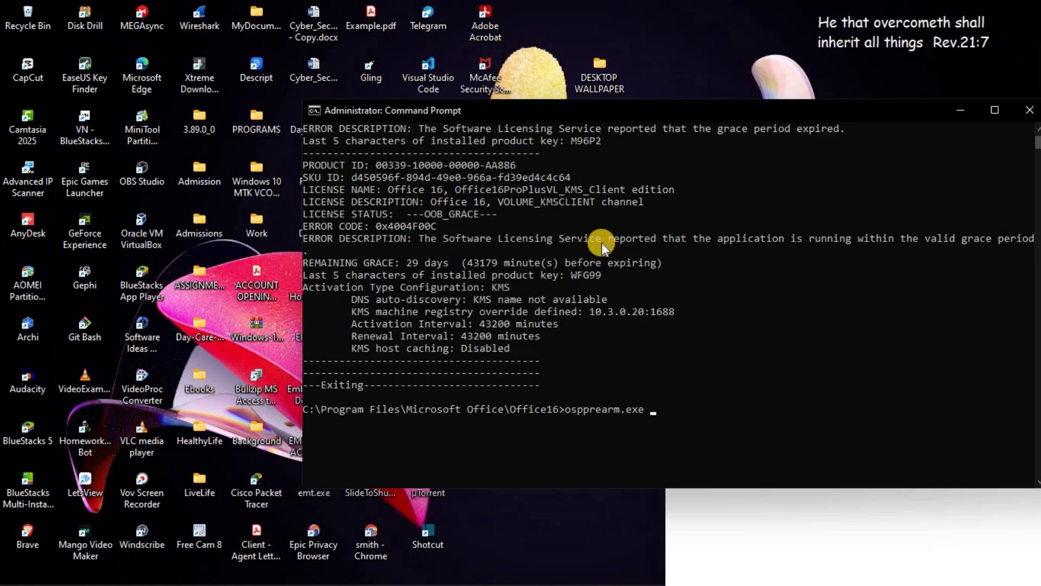
# Paste the SKU ID after ospprearm.exe and run it, getting 'Microsoft Office rearm successful'.
pyautogui.rightClick(559, 113)
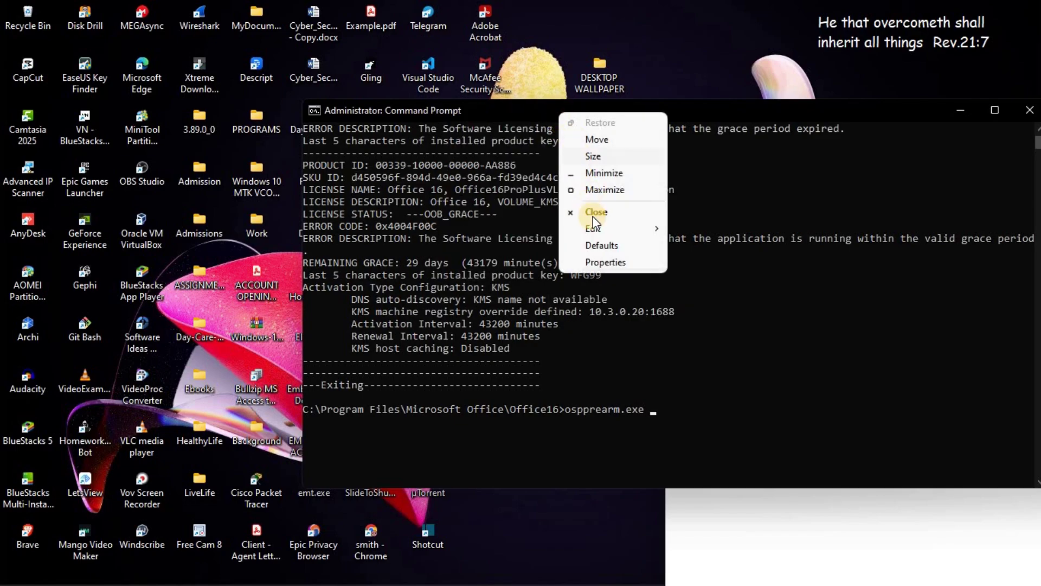
pyautogui.moveTo(595, 232)
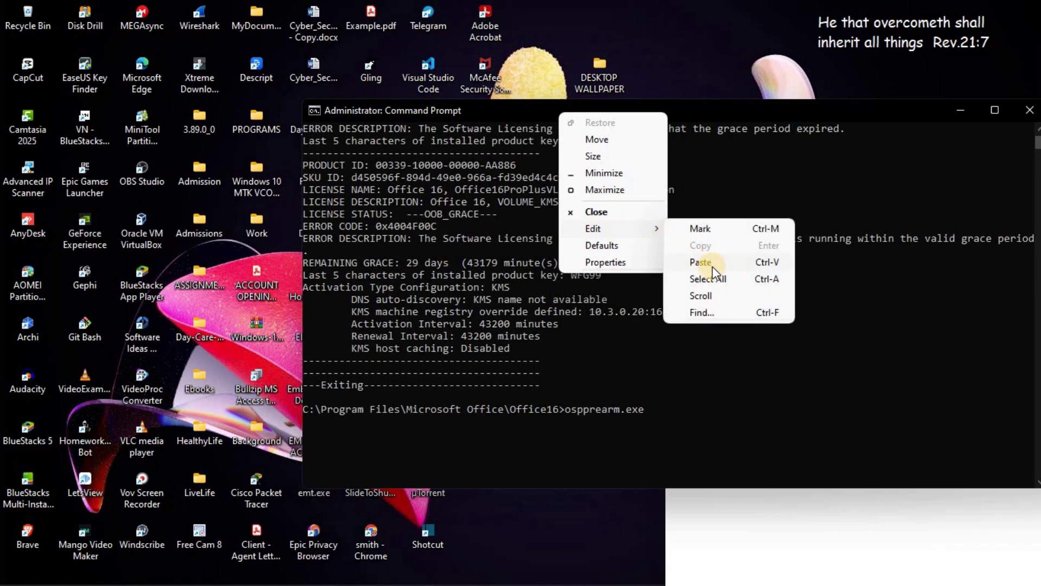
pyautogui.click(711, 261)
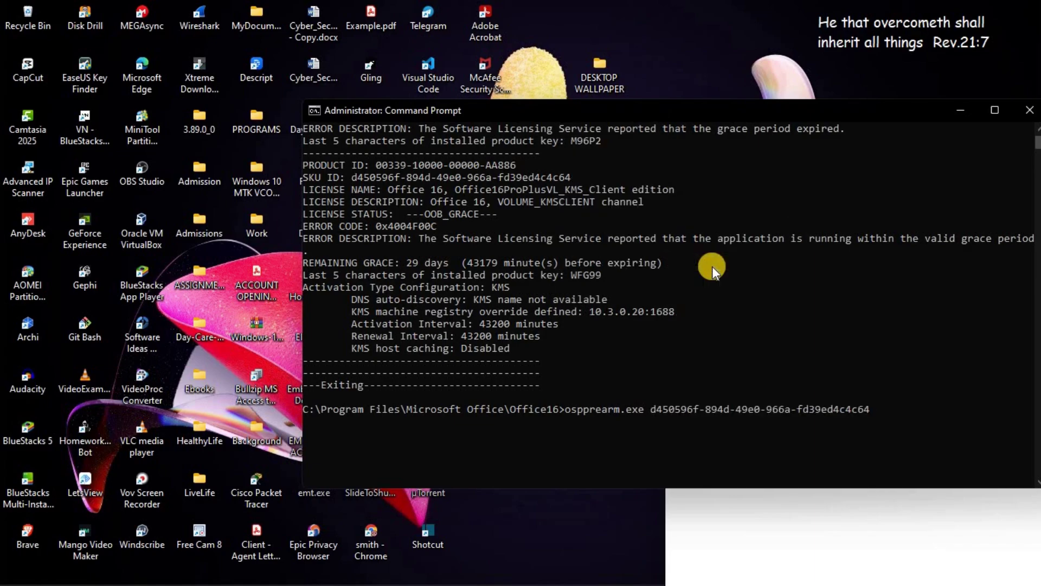
pyautogui.press('Return')
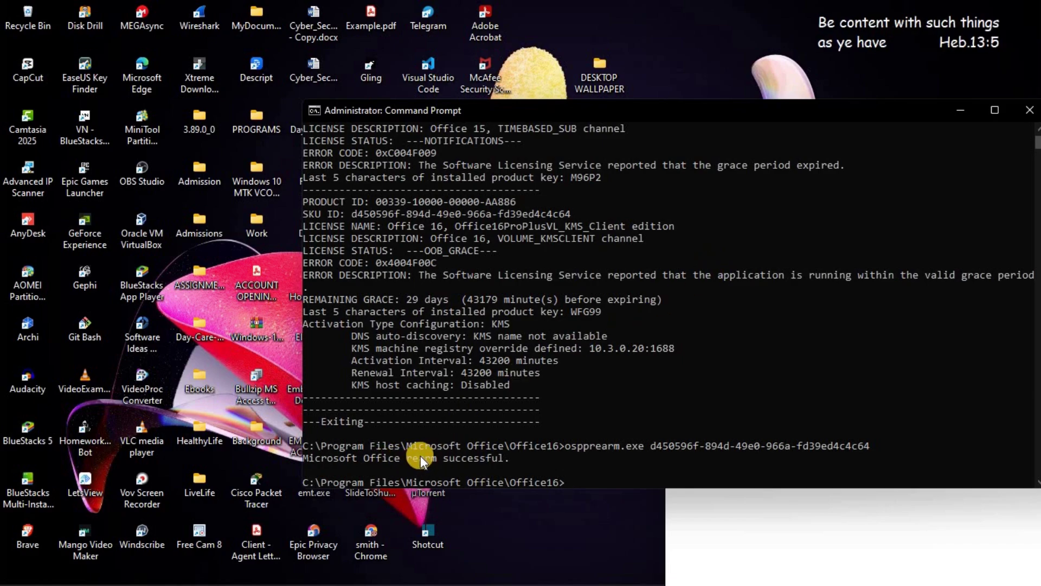
pyautogui.scroll(-2, 420, 455)
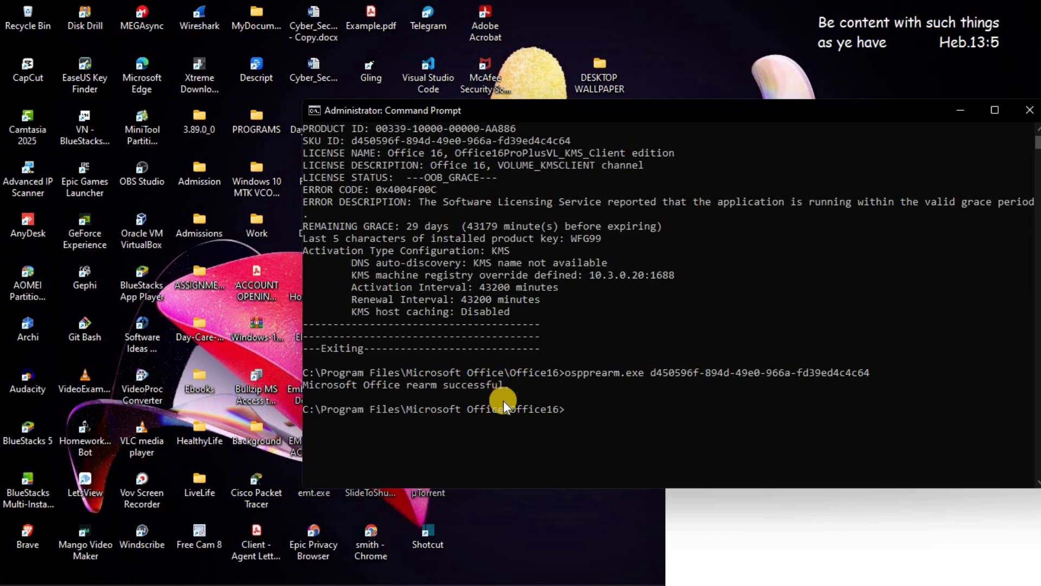
# Run exit to close Command Prompt, then start Word 2016 from the search pane's Recent list.
pyautogui.write('exit')
pyautogui.press('Return')
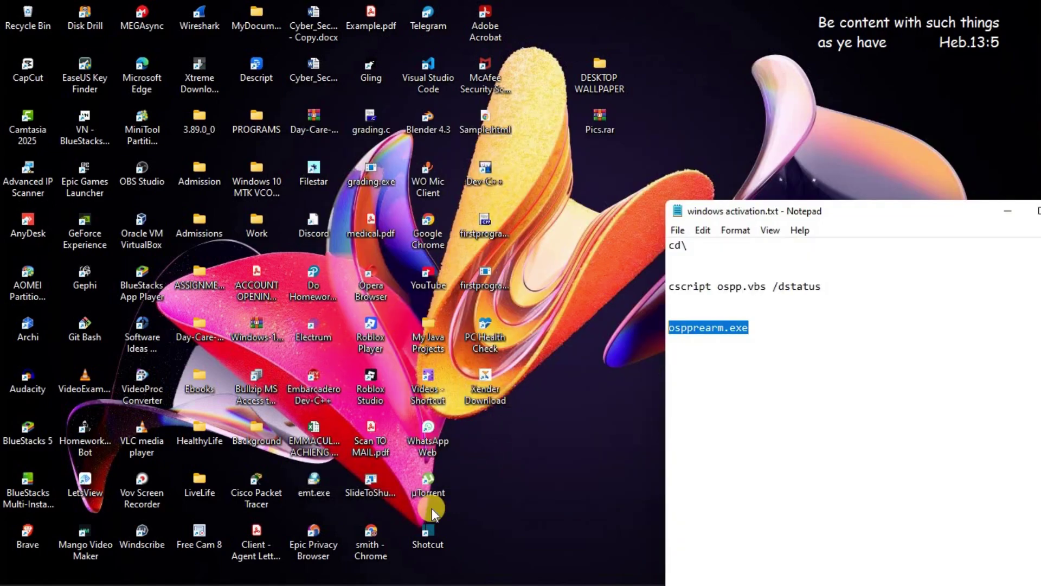
pyautogui.moveTo(375, 575)
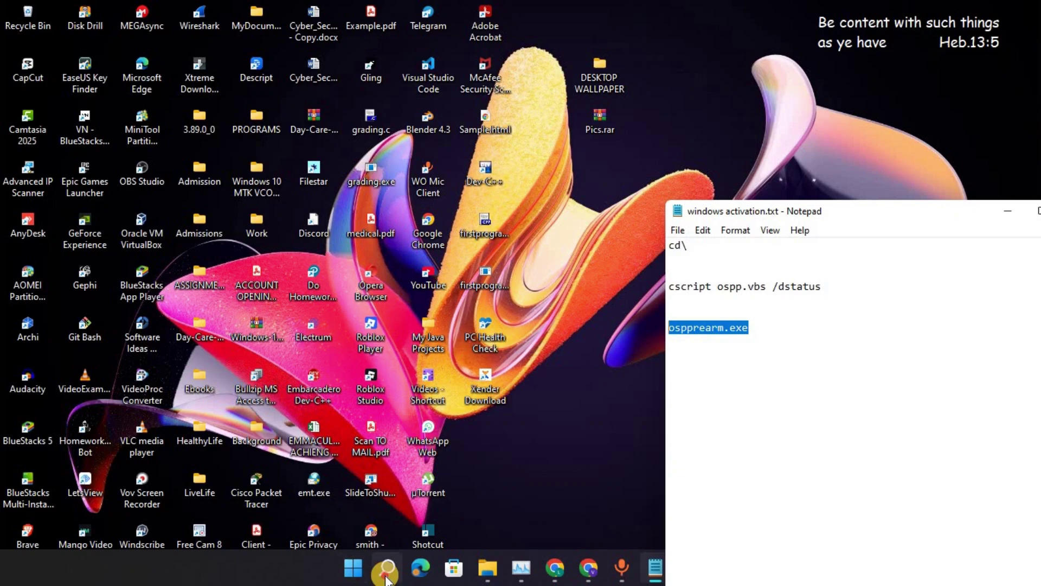
pyautogui.click(387, 570)
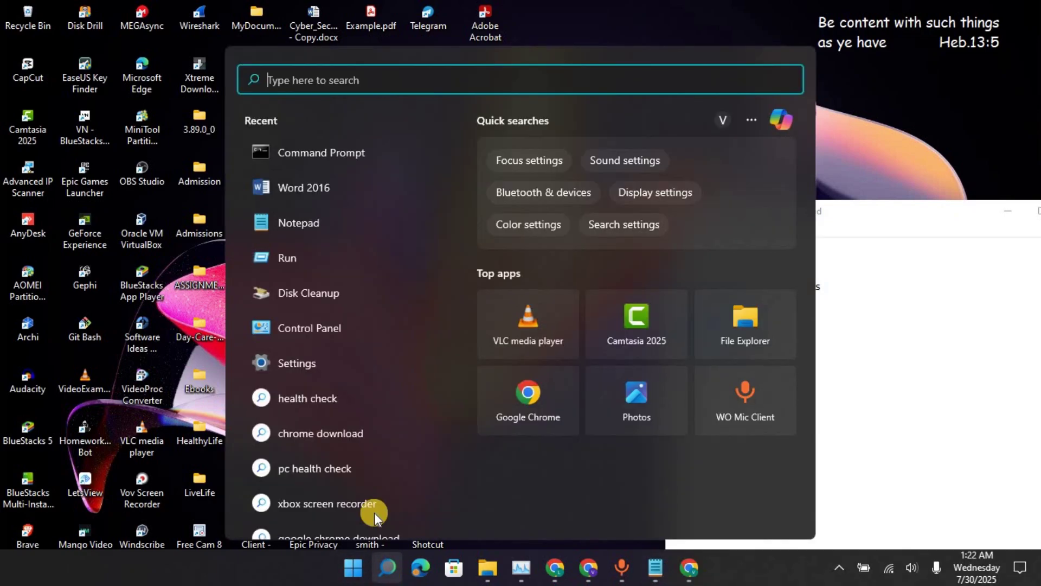
pyautogui.click(332, 188)
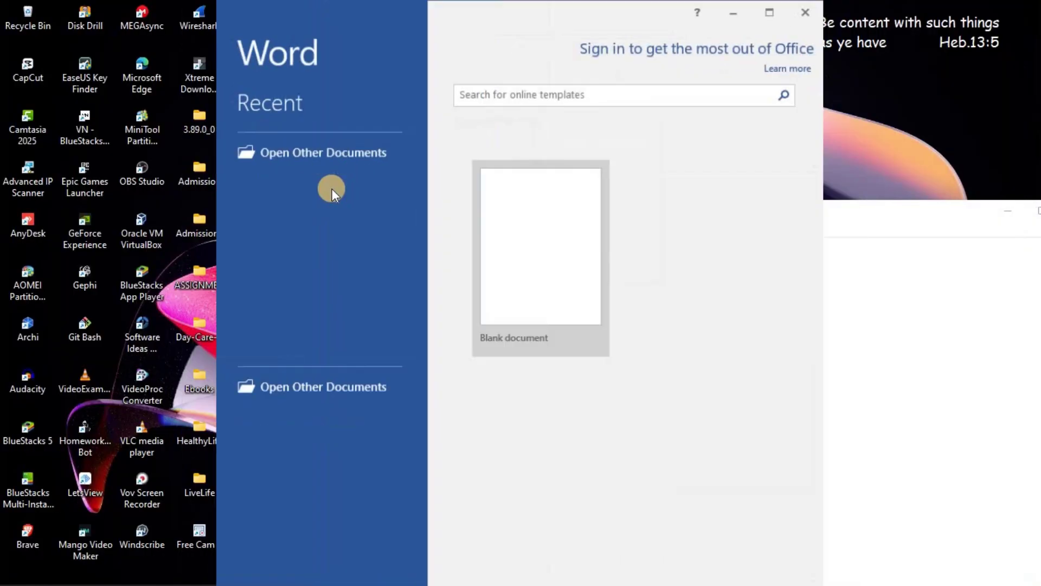
# Choose the Blank document template on Word 2016's start screen.
pyautogui.click(530, 269)
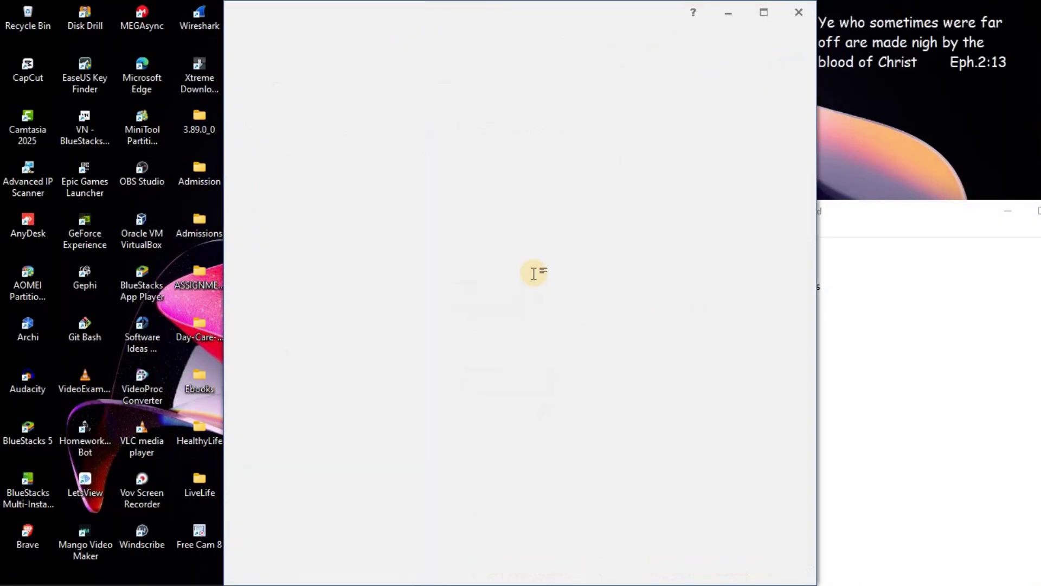